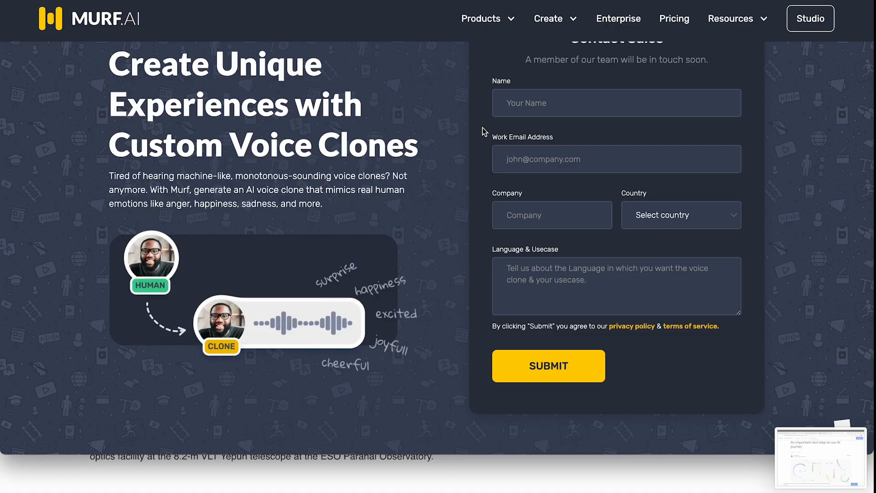
Step: Open Murf Studio and create an audio project titled "Murf AI Tutorial" using the Audiobook type
click(800, 21)
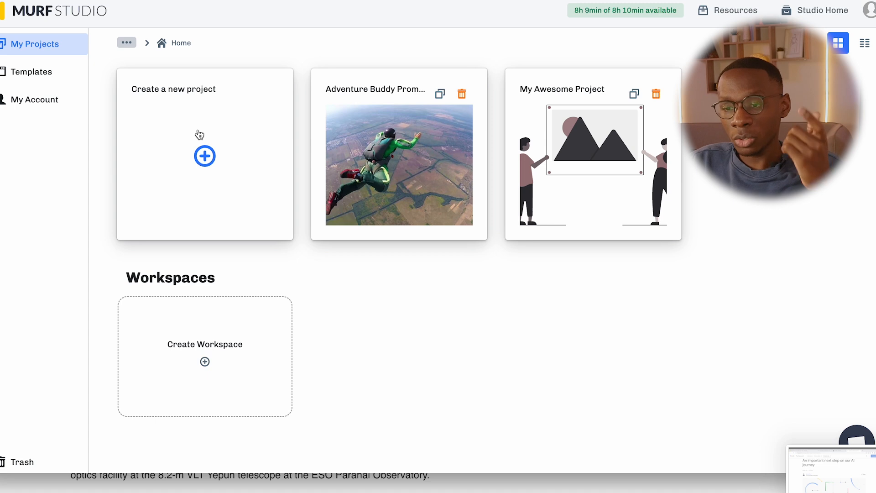
click(205, 156)
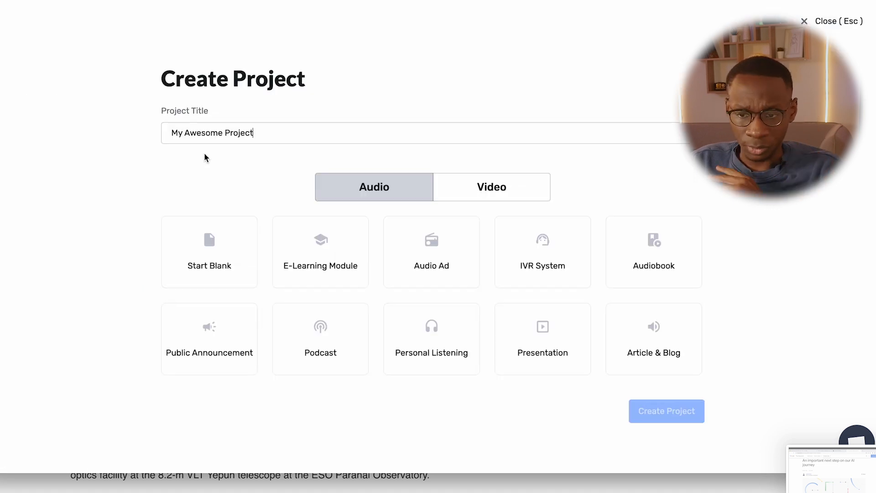
triple_click(280, 135)
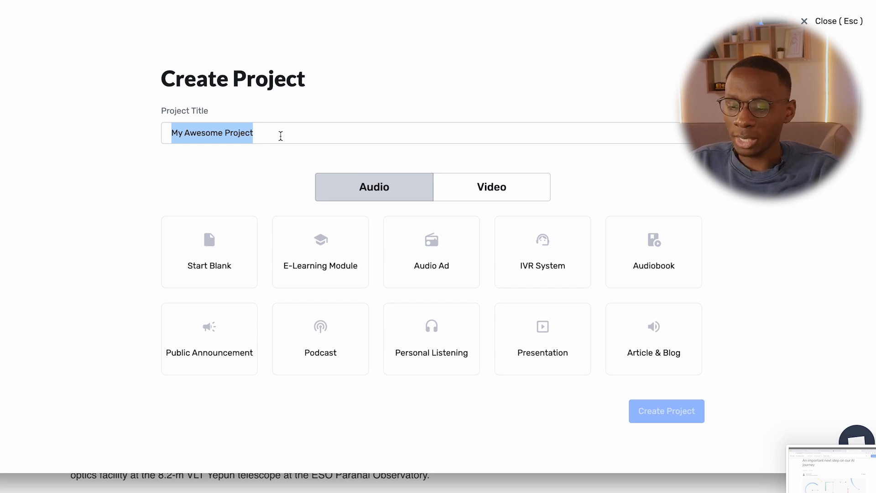
text(Murf AI Tutorial)
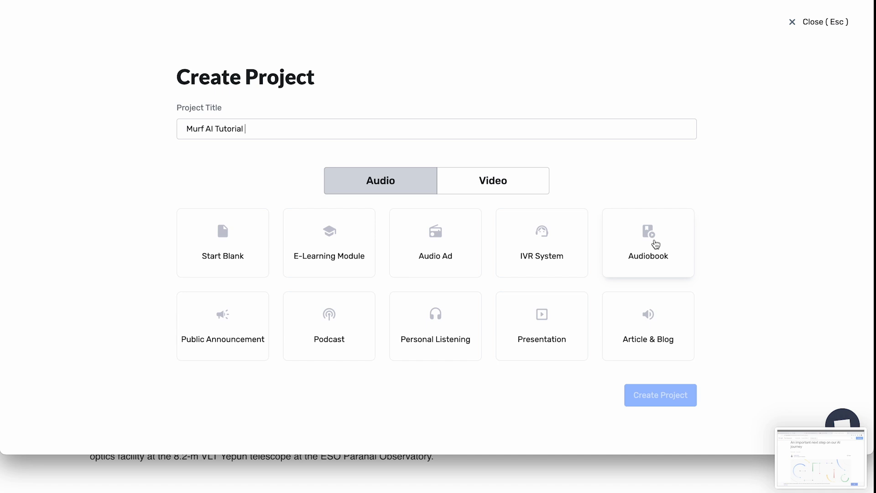
click(655, 244)
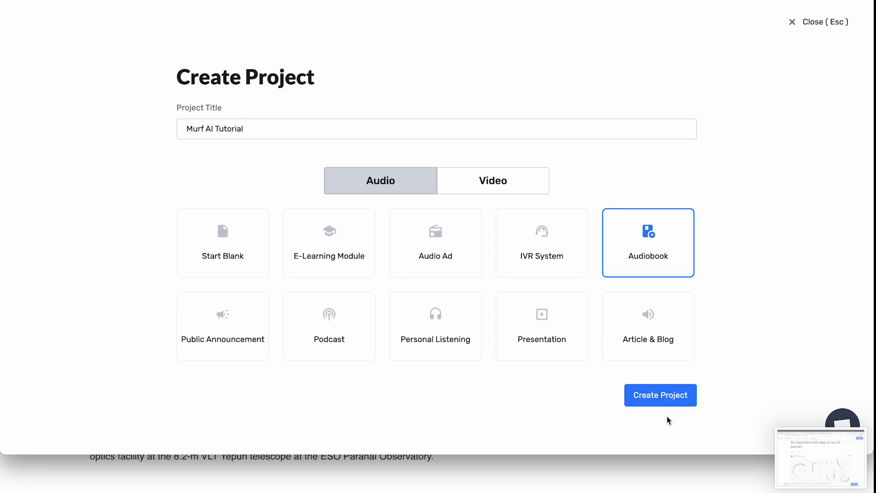
click(664, 395)
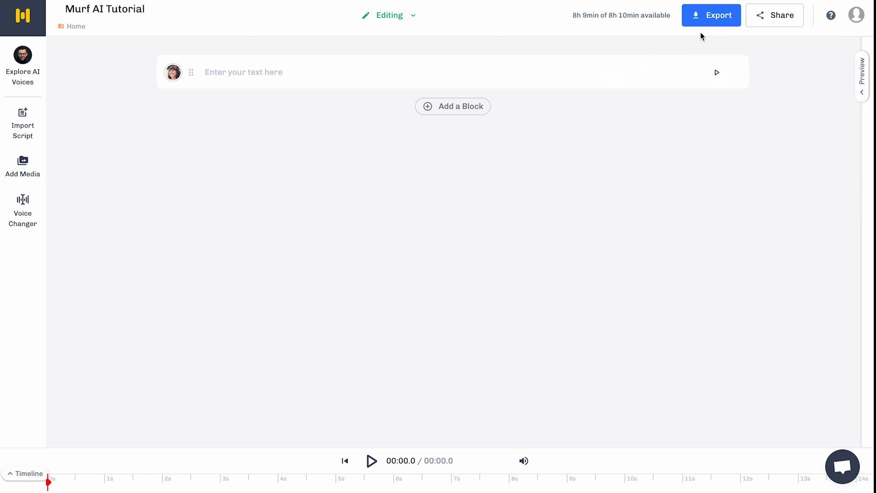
Step: View the project's link-sharing options and close them without creating a link
click(786, 17)
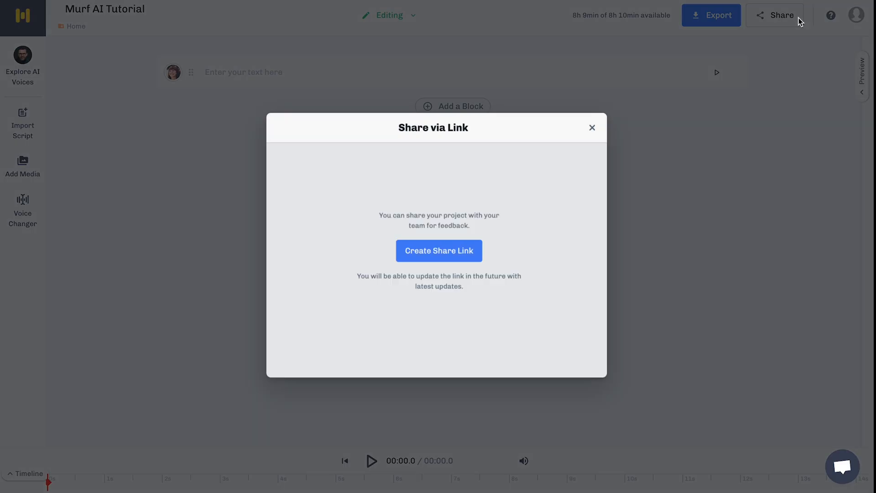
click(596, 127)
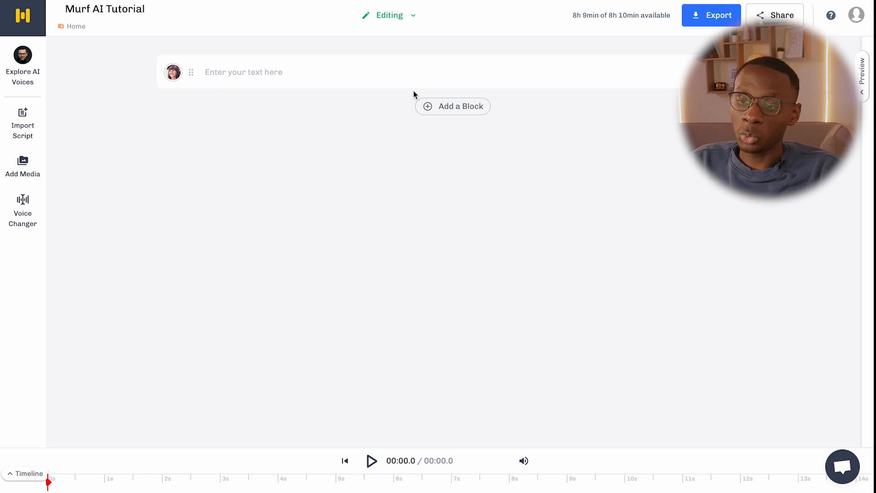
Step: Write a French sentence in the first text block, giving the speaker's first name and ending "j'aimerais en savoir plus sur Murf.AI"
click(297, 73)
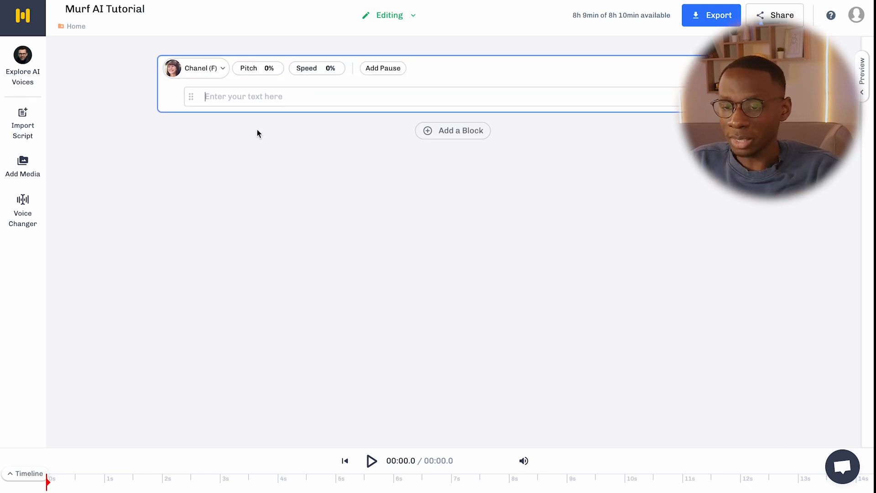
text(Bonjour je m'appelle Kat, j'aimerais en savoir plus sur Murf.AI)
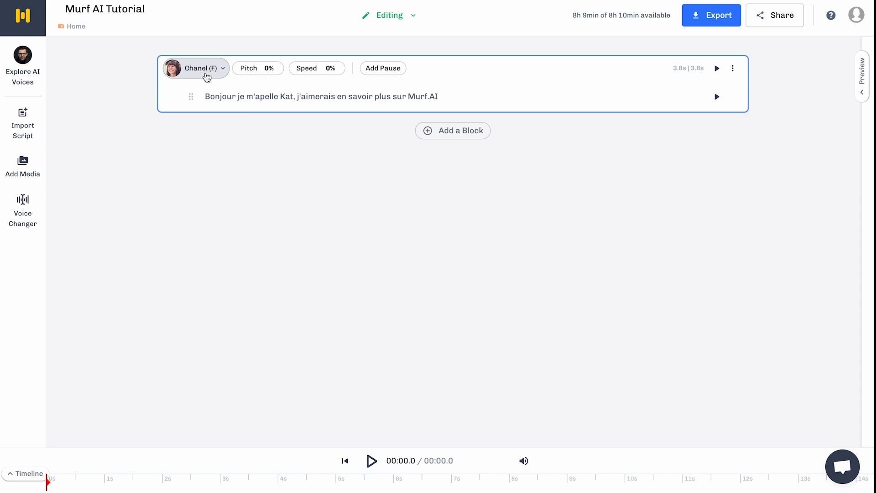
Step: Examine the available voices for the text block, including the language list and the age-group filter
click(205, 75)
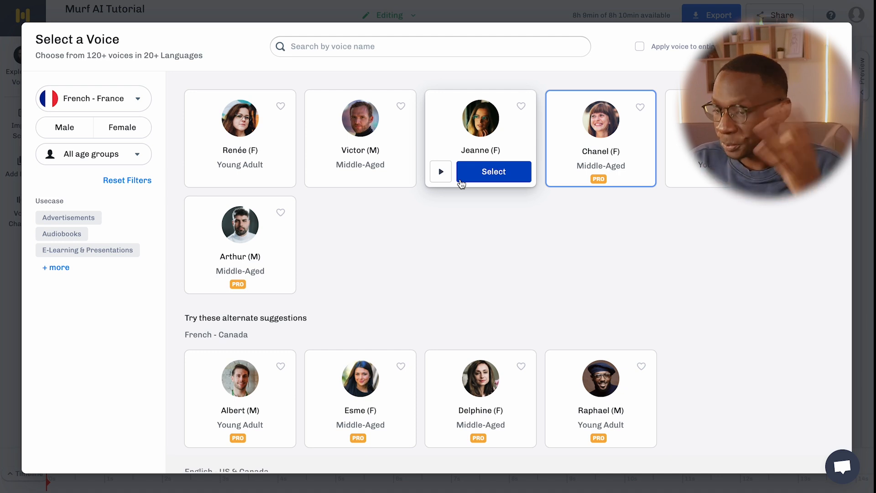
click(101, 109)
scroll(108, 313, down, 5)
scroll(108, 313, down, 3)
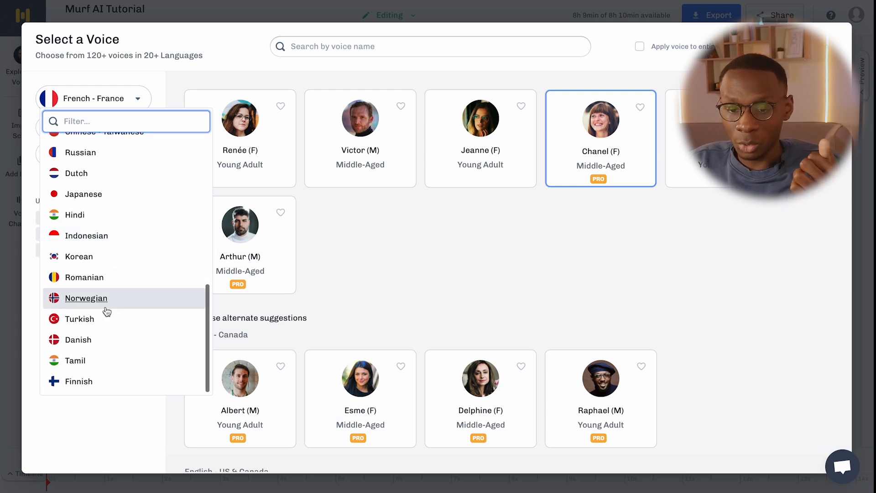
scroll(107, 284, up, 10)
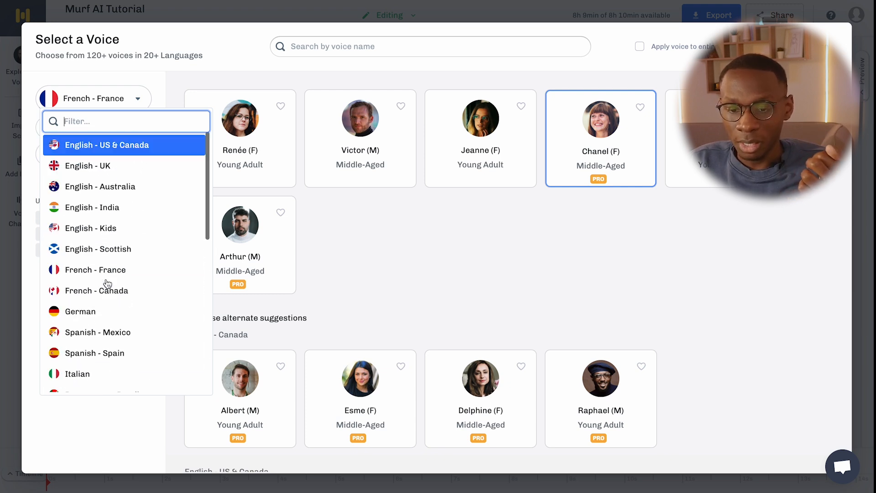
click(390, 221)
click(136, 154)
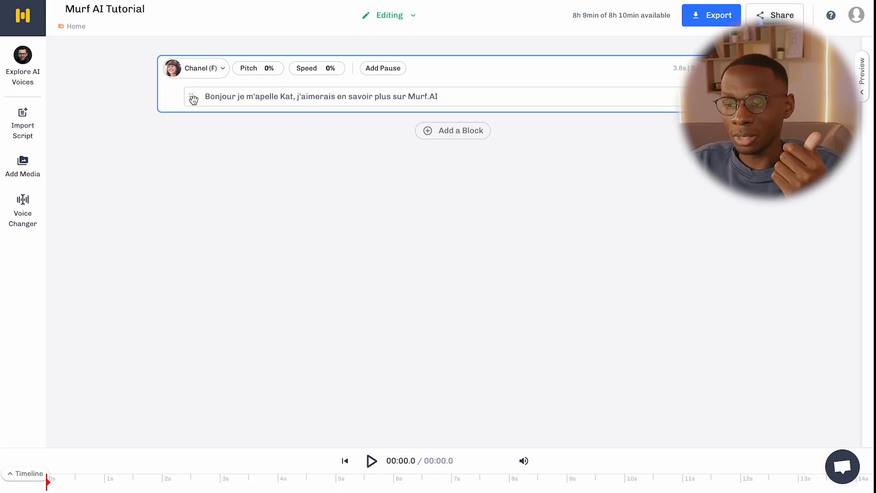
Step: Set high emphasis on "Bonjour" and a single low emphasis node on the fourth word, removing the extra node, and preview it
click(696, 96)
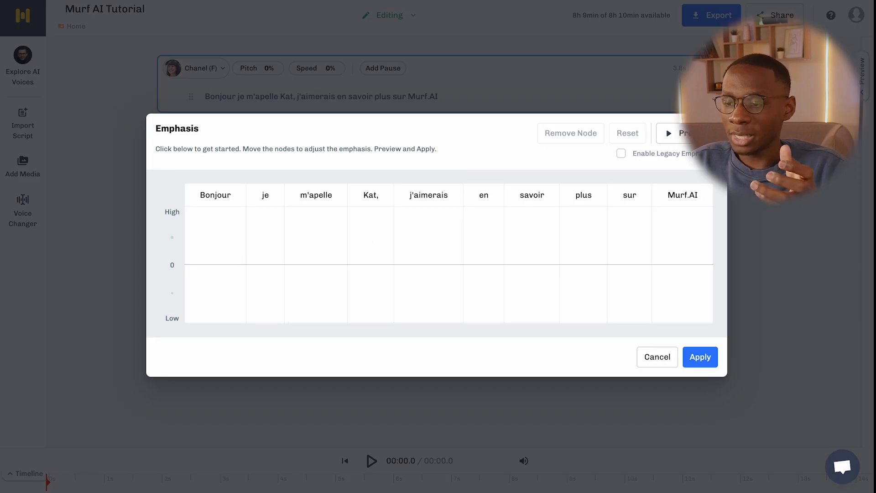
click(653, 361)
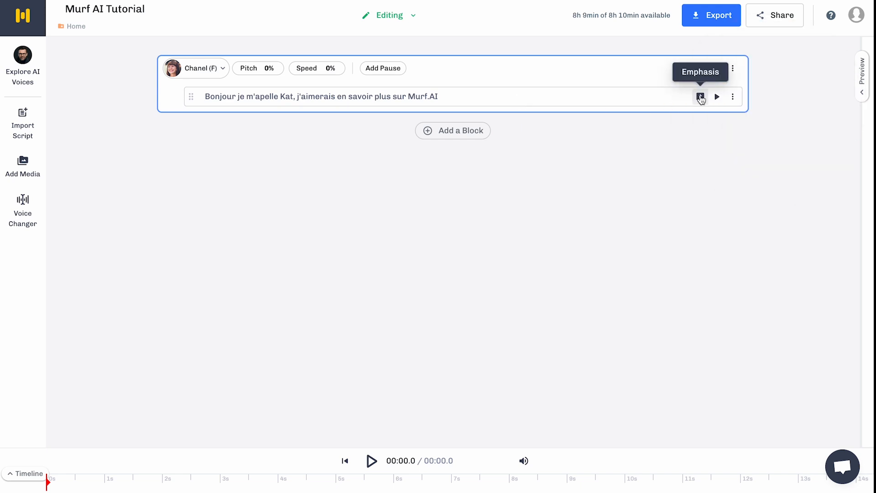
click(700, 97)
click(216, 221)
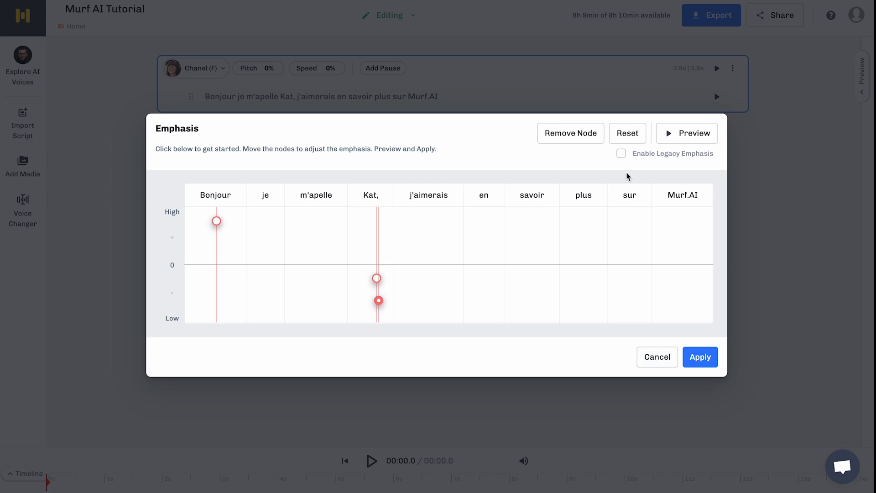
click(593, 133)
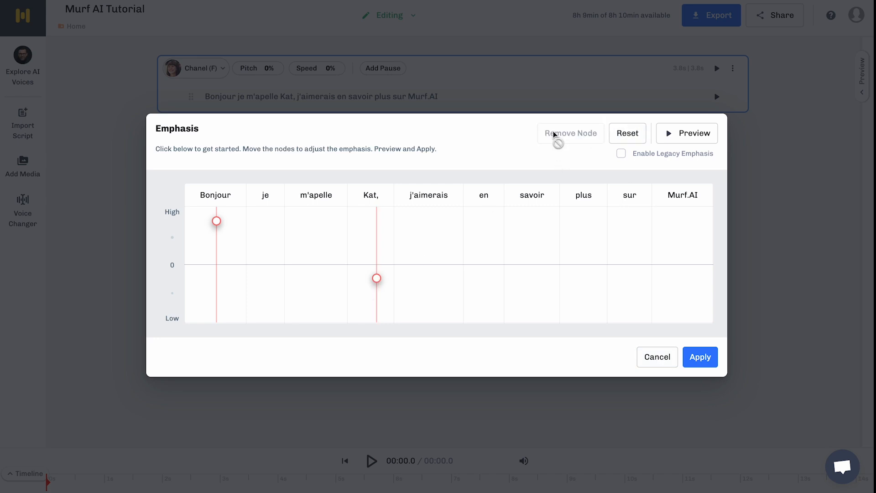
drag(376, 278, 377, 287)
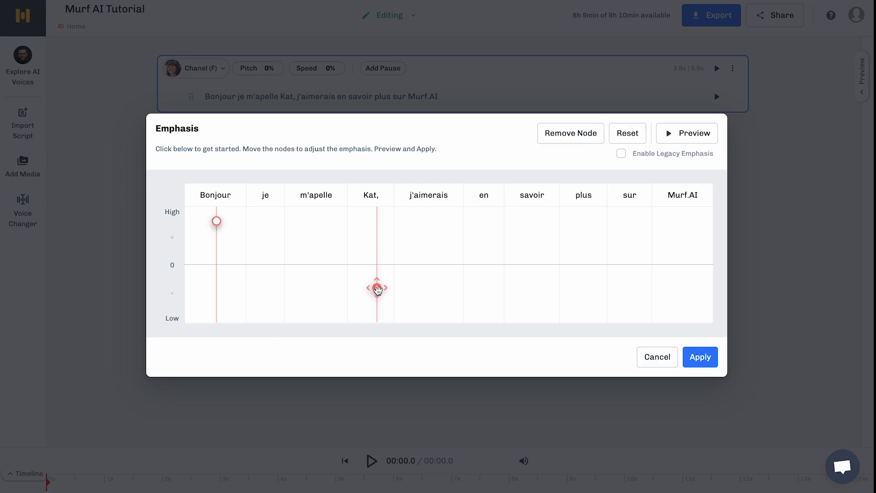
click(675, 134)
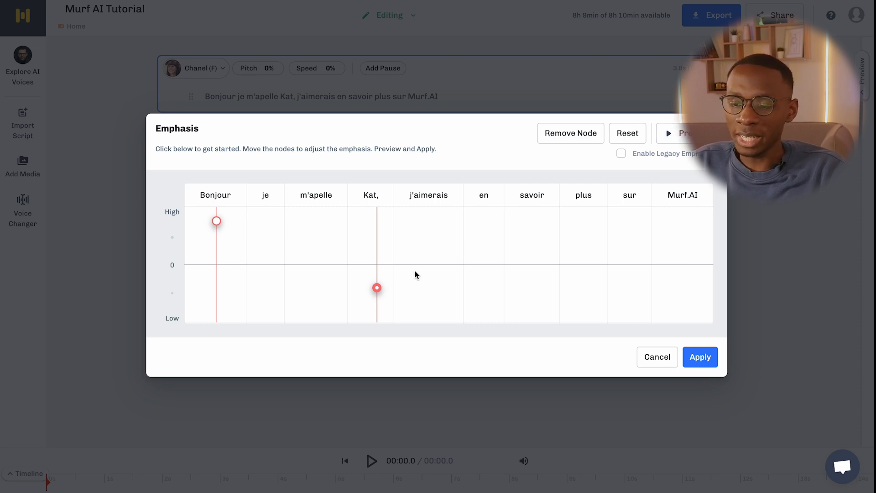
Step: Add a low emphasis node on "Murf.AI", move the fourth word's node lower and toward the word's end, and preview the sentence
click(673, 279)
drag(674, 279, 685, 296)
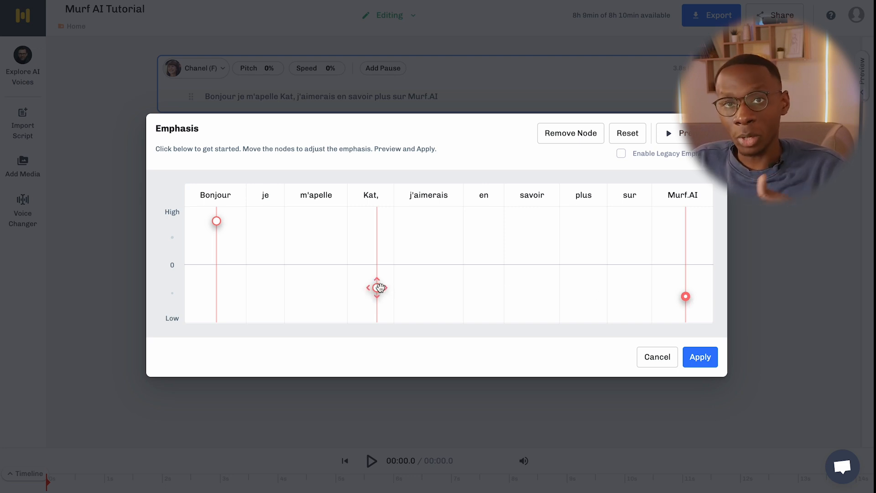
drag(380, 287, 389, 299)
drag(388, 299, 394, 299)
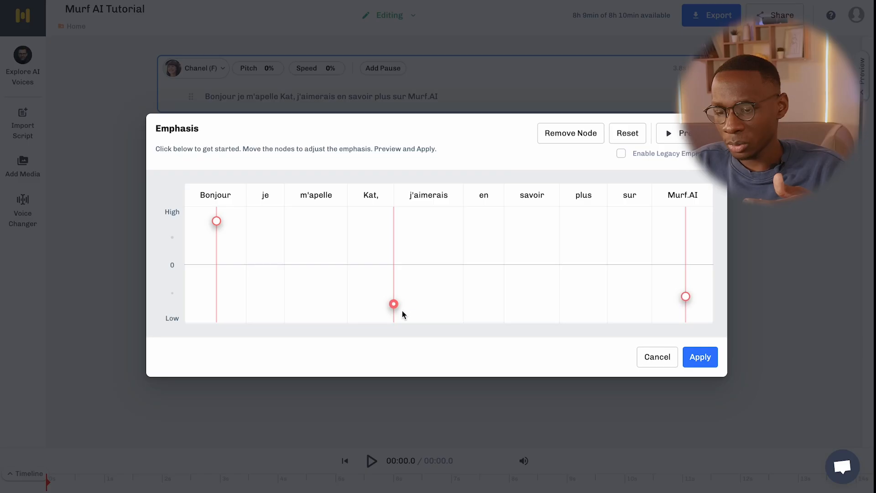
drag(398, 311, 396, 310)
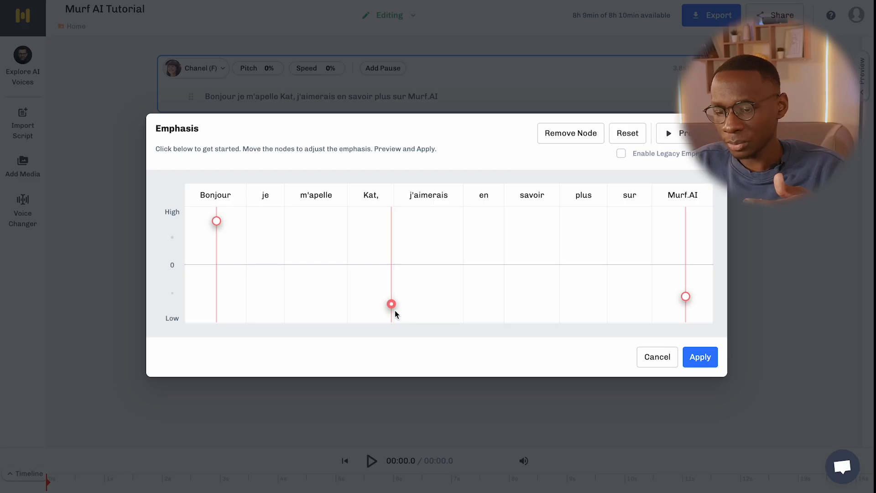
click(670, 134)
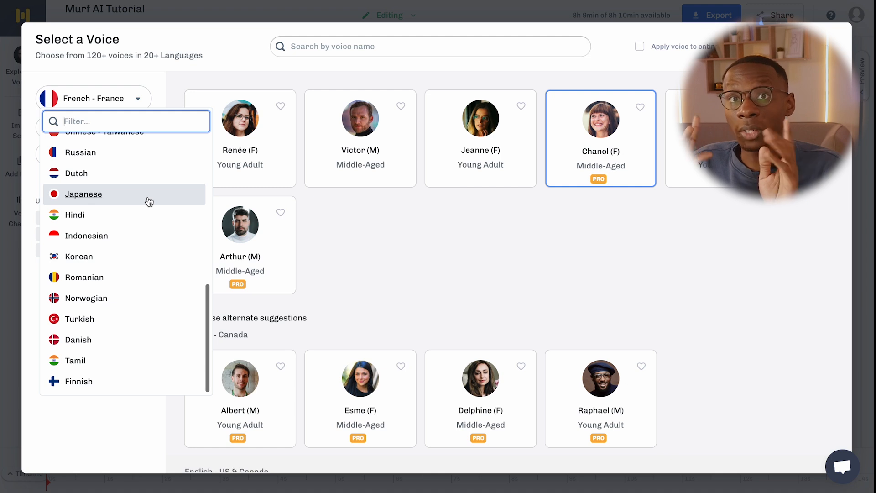
Step: Close the voice selection window and return to the project's text block
click(828, 45)
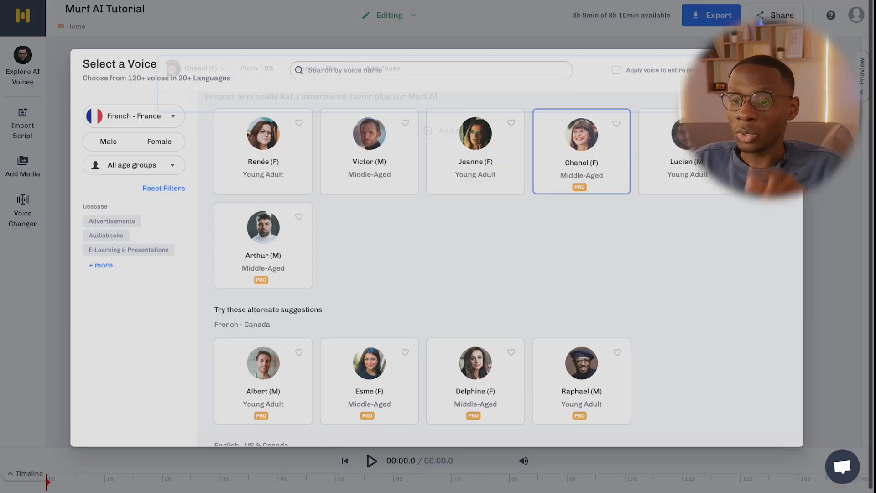